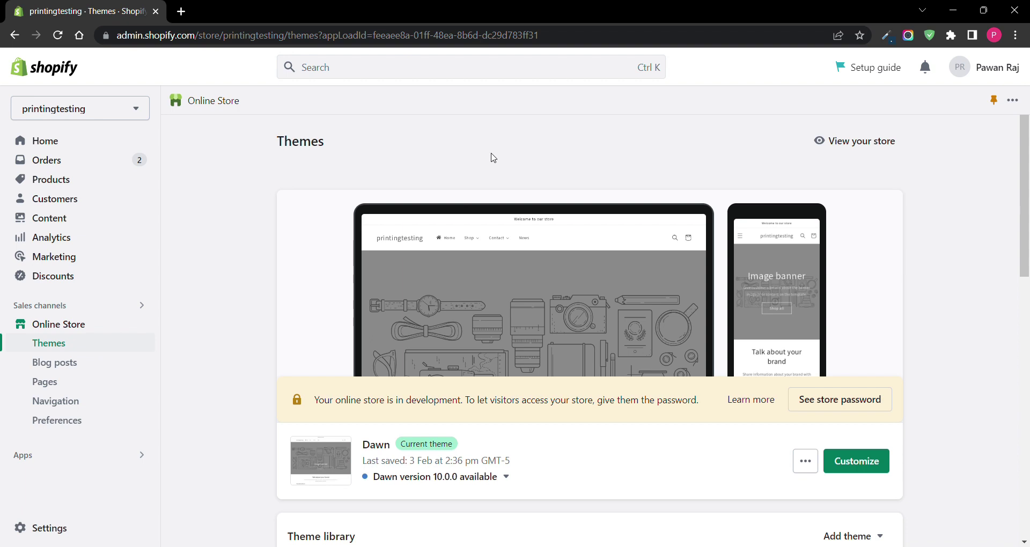
Go to the store's Shipping and delivery settings.
scroll(492, 156, "down", 2)
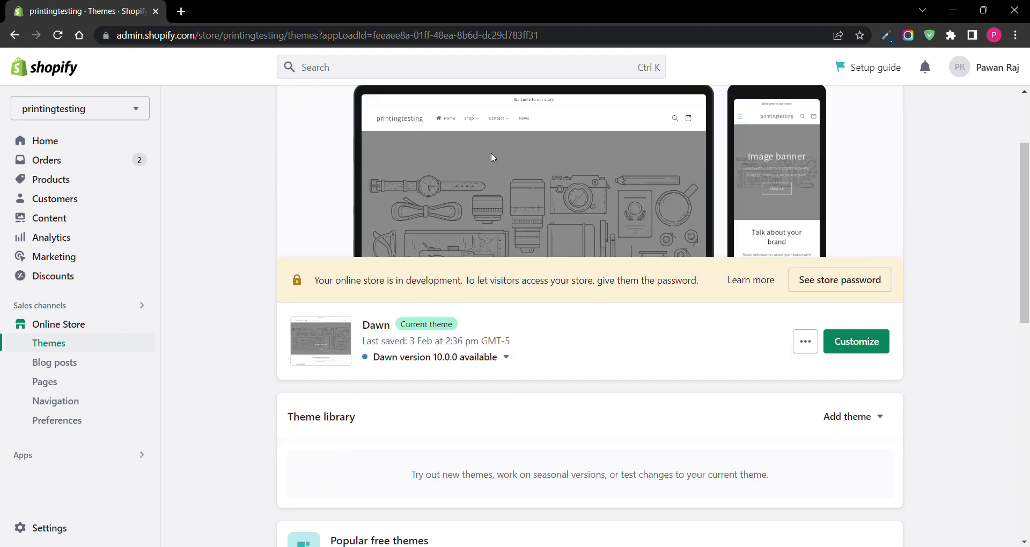
scroll(482, 242, "down", 1)
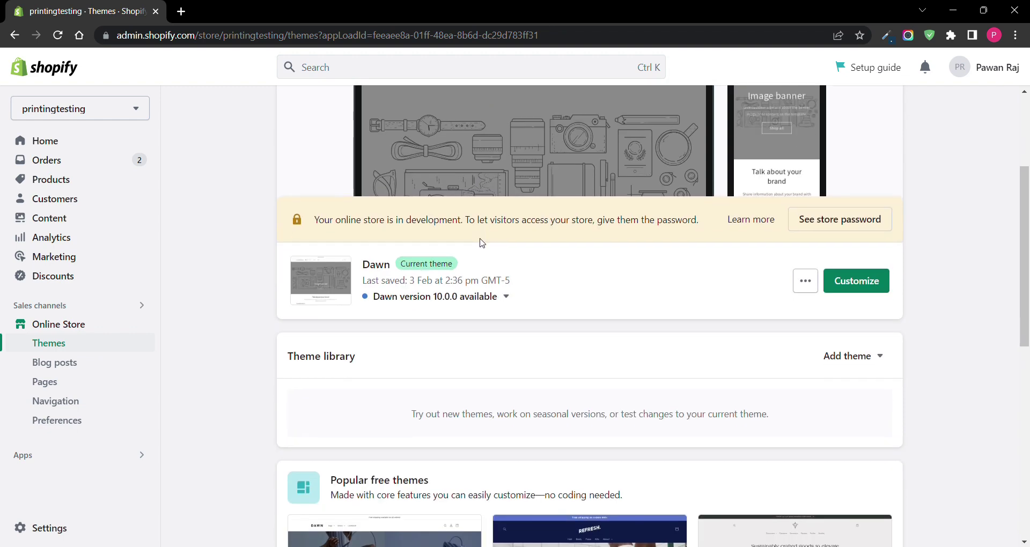
scroll(482, 243, "down", 1)
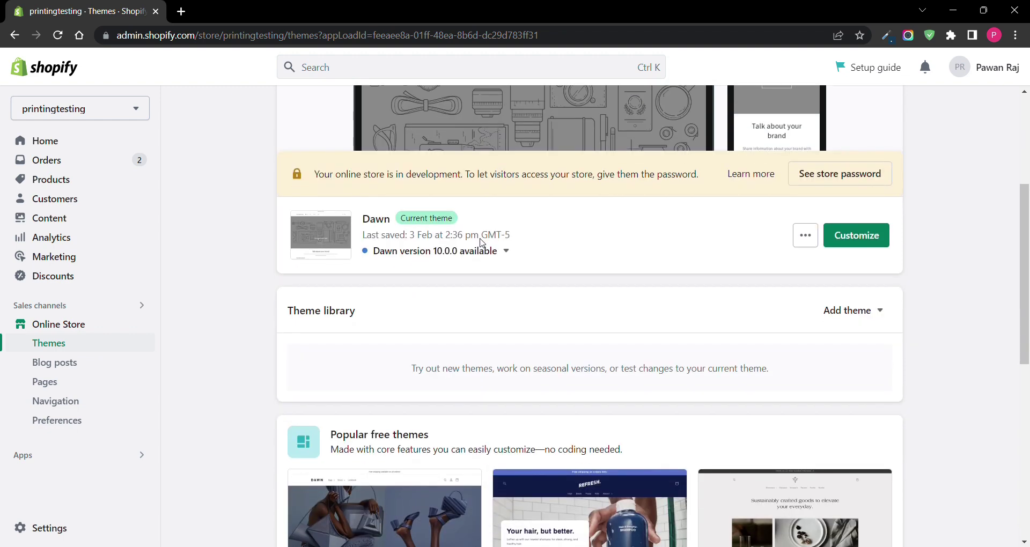
scroll(482, 242, "down", 3)
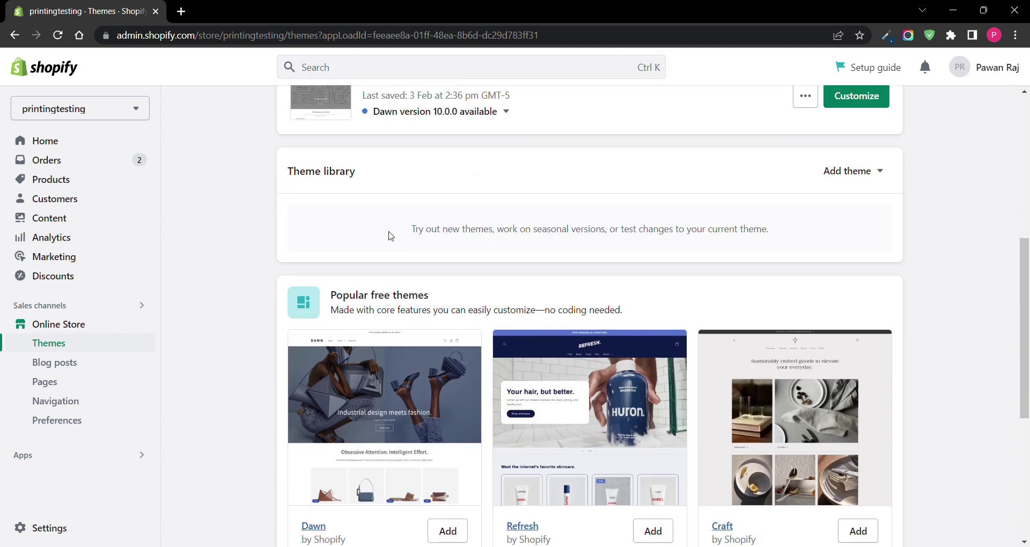
left_click(48, 530)
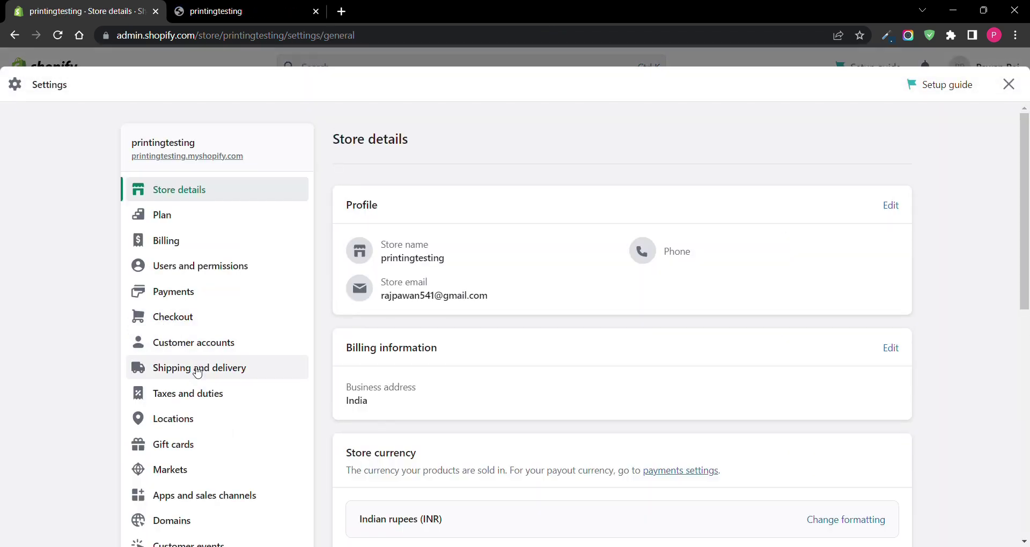
left_click(198, 370)
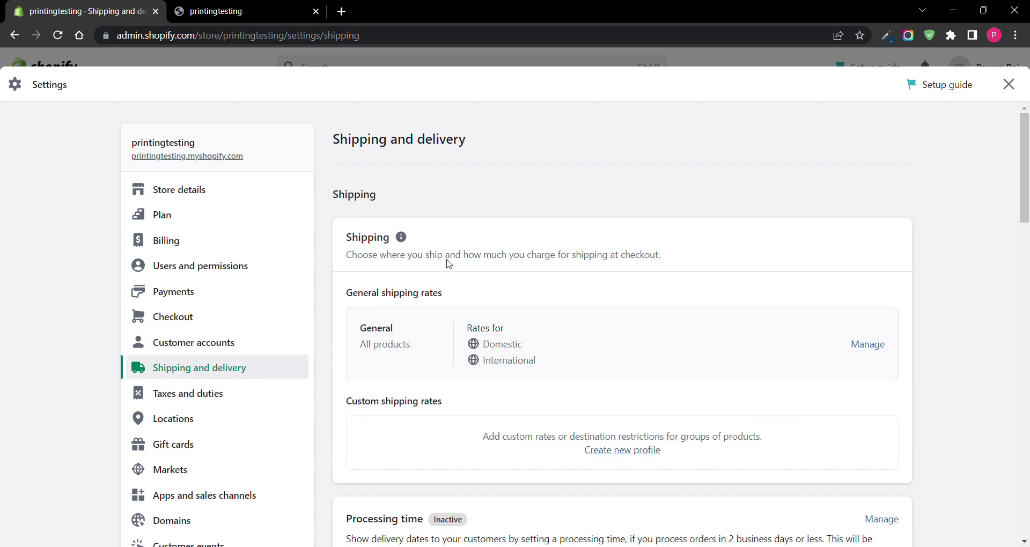
Open the General profile's rates and the Domestic Standard rate's options menu.
scroll(553, 302, "down", 2)
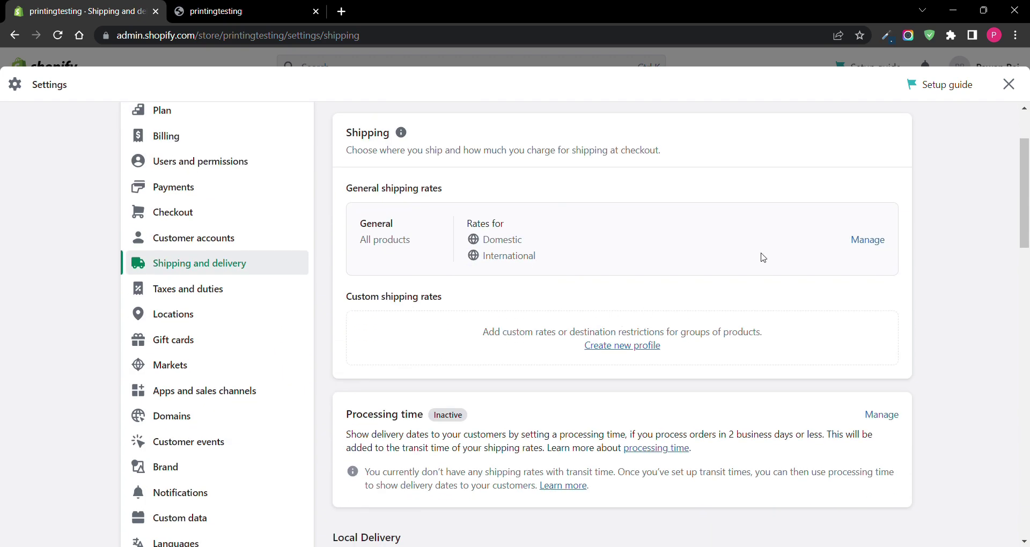
left_click(860, 246)
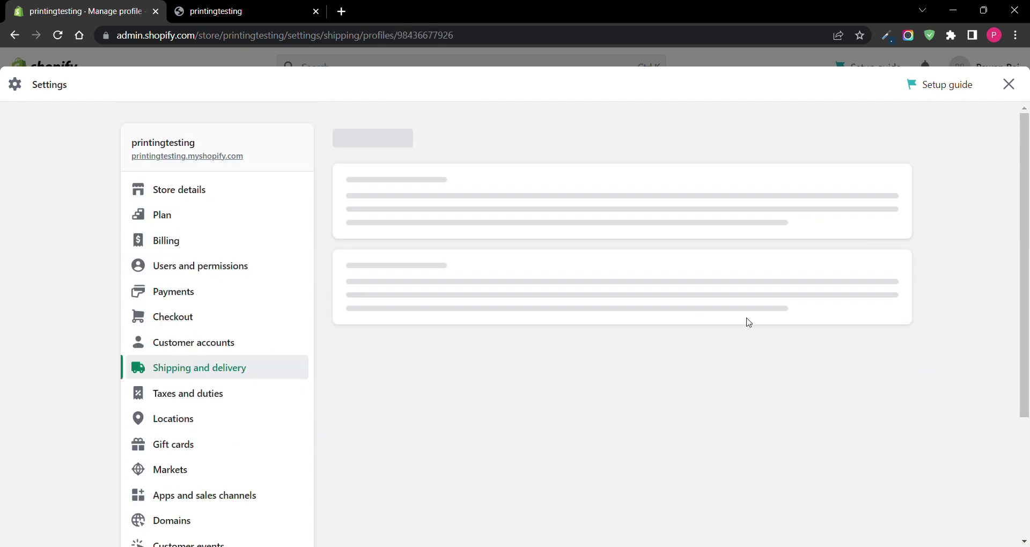
scroll(647, 422, "down", 1)
scroll(649, 423, "down", 3)
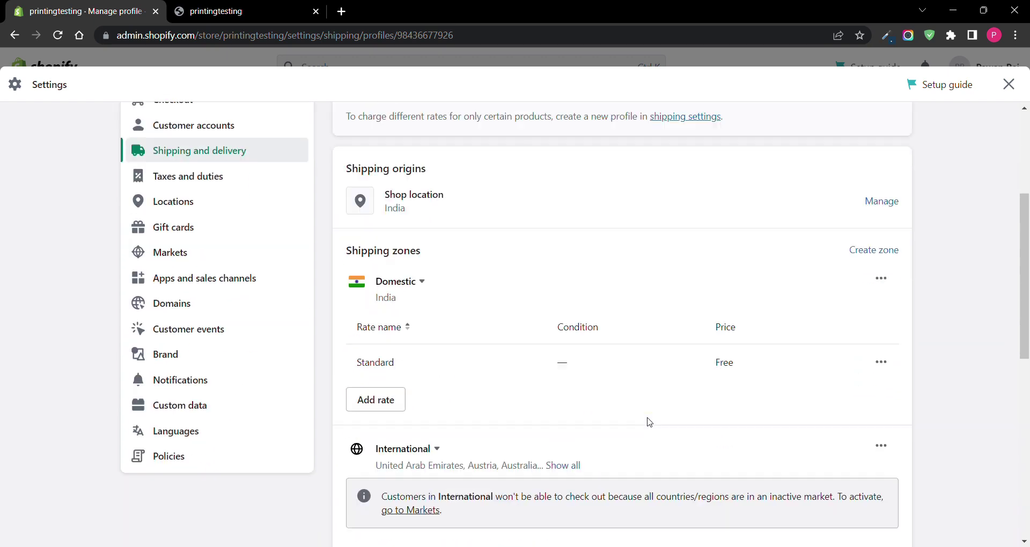
scroll(449, 334, "up", 1)
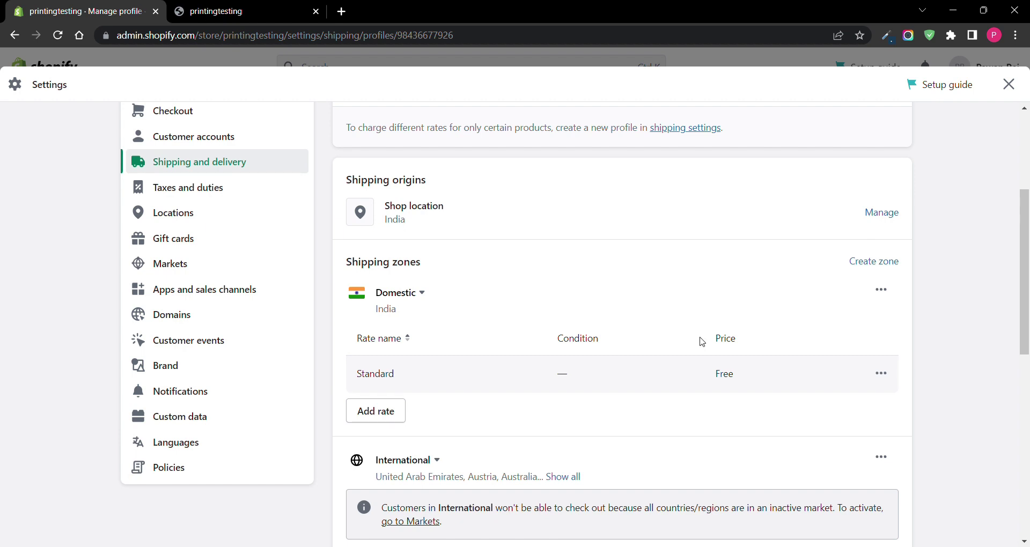
left_click(881, 374)
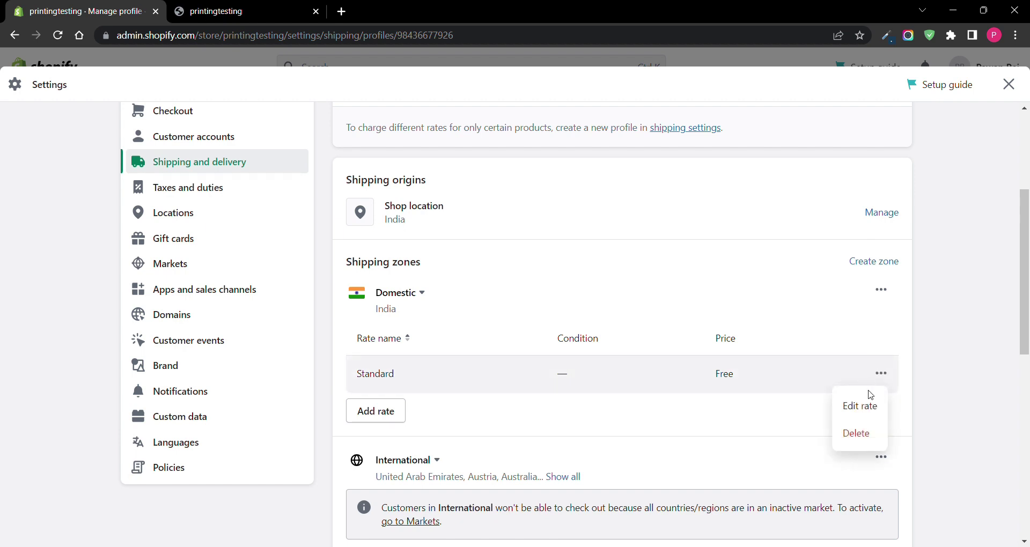
Delete the Domestic Standard rate and add a new rate named 'Free Shipping'.
left_click(856, 432)
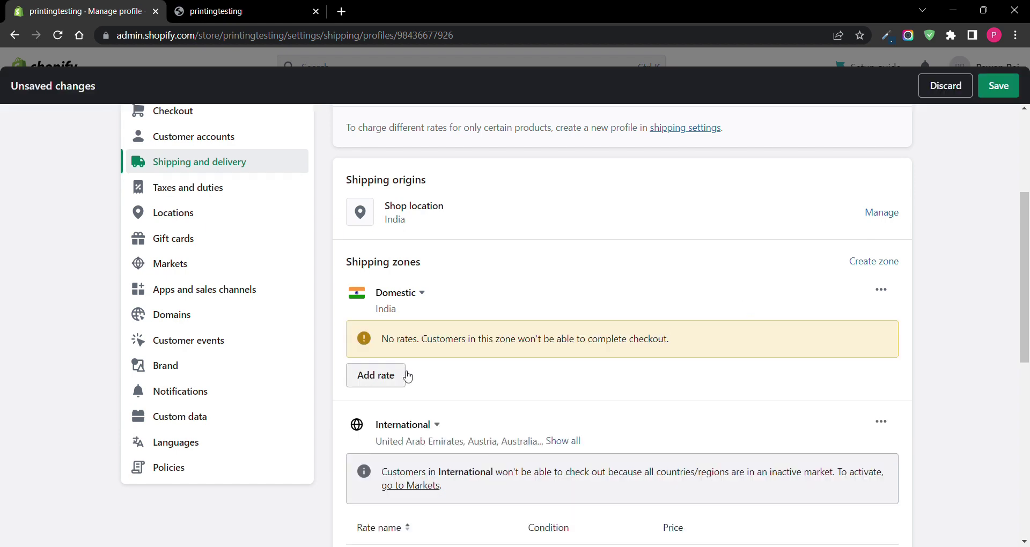
left_click(381, 380)
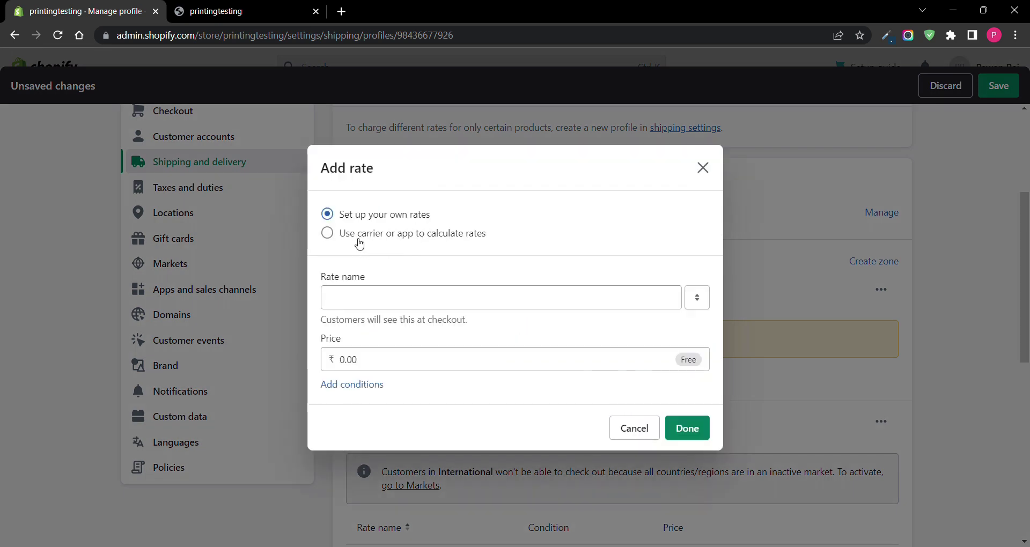
left_click(371, 301)
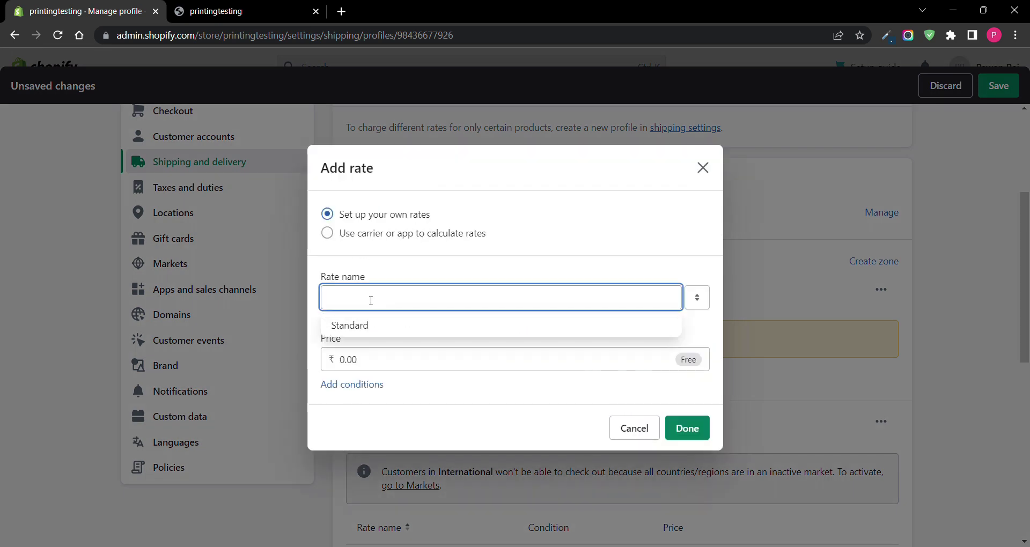
type("Free Sh")
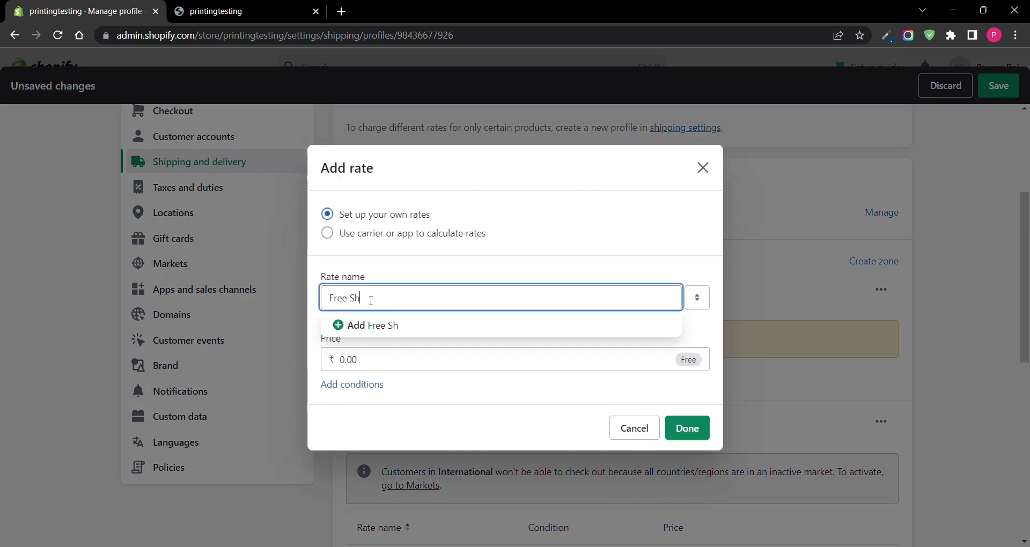
type("ipping")
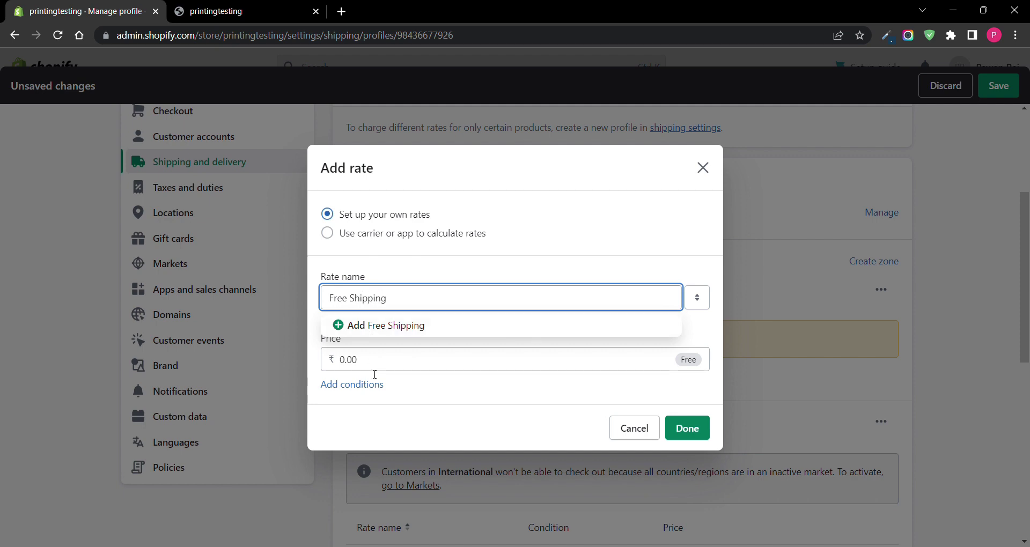
Make Free Shipping apply only to orders priced ₹499 and up.
left_click(375, 386)
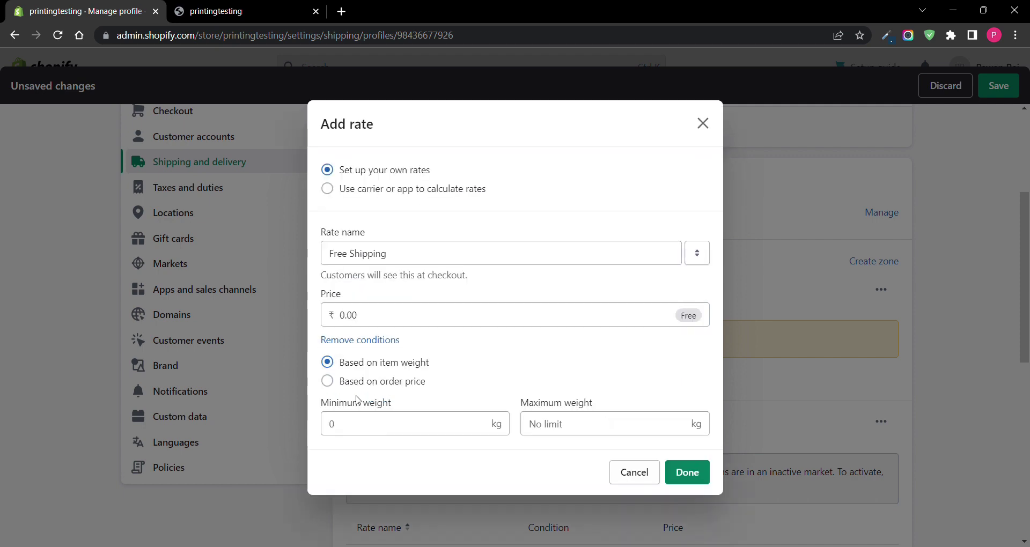
left_click(327, 381)
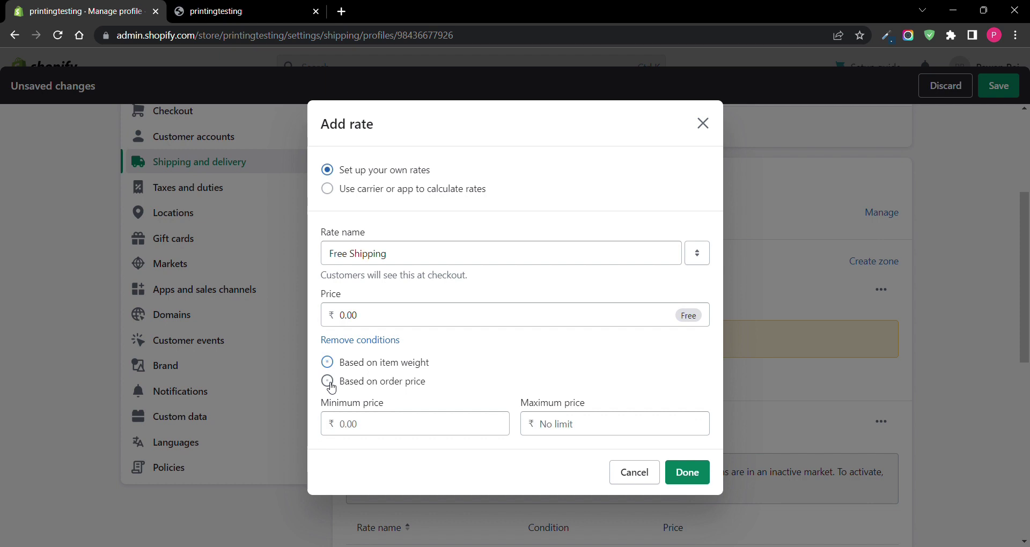
left_click(345, 428)
type("4")
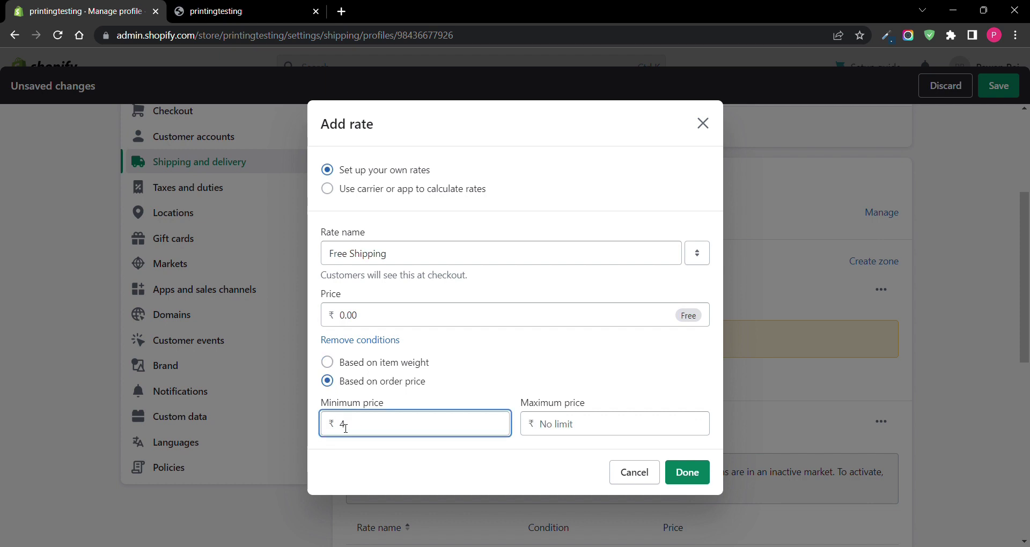
type("99")
left_click(687, 472)
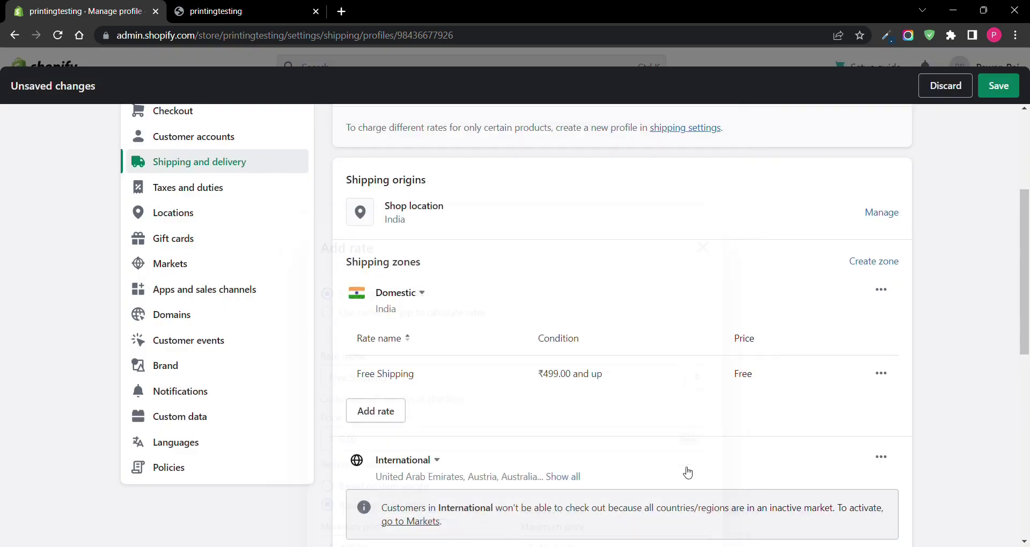
left_click(389, 414)
Name the second Domestic rate 'Standard Shipping' and set its price to ₹100.
left_click(397, 303)
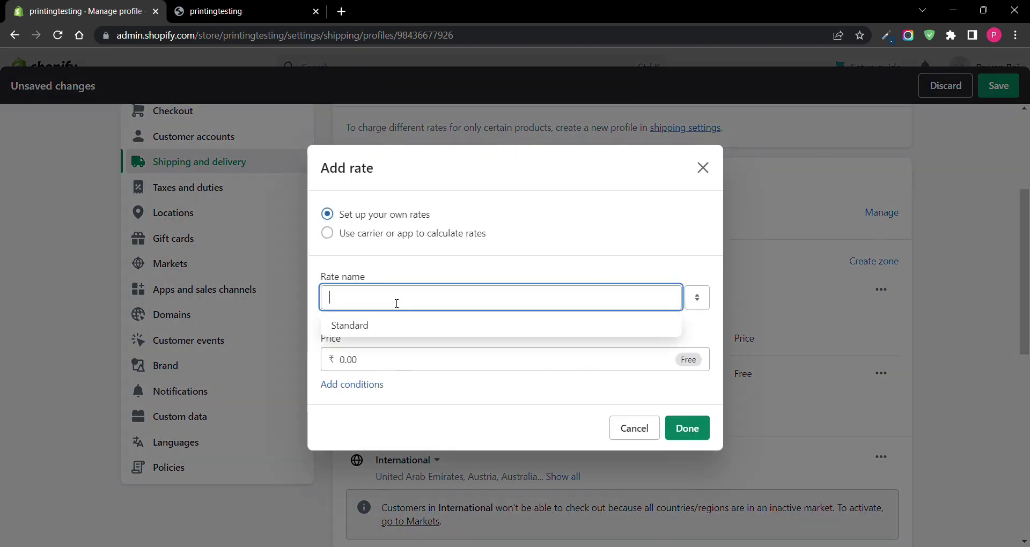
key("Down")
key("Return")
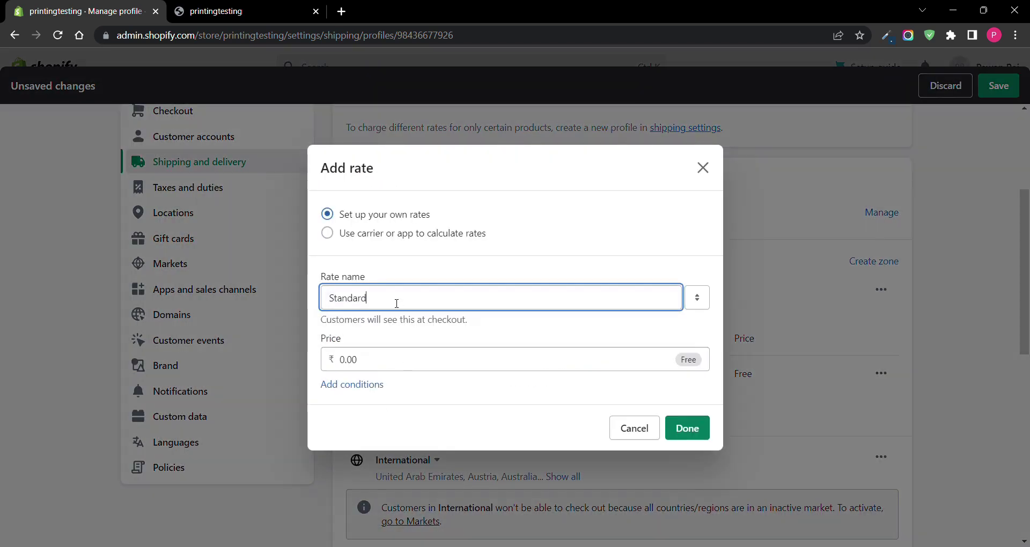
type("Shipping")
left_click(409, 368)
key("Left")
key("Left")
type("10")
Limit Standard Shipping to orders priced between ₹0 and ₹499.
left_click(367, 396)
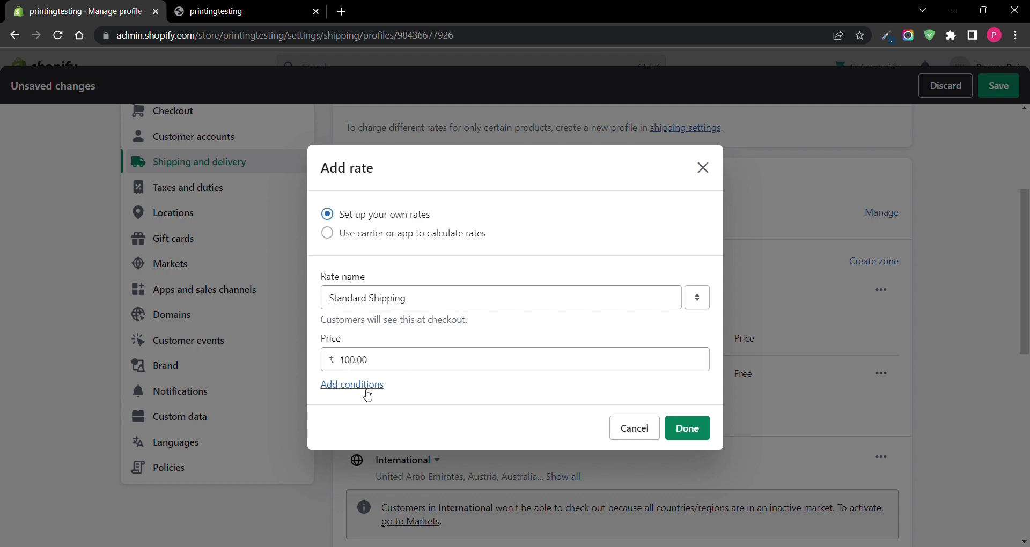
left_click(326, 423)
left_click(327, 381)
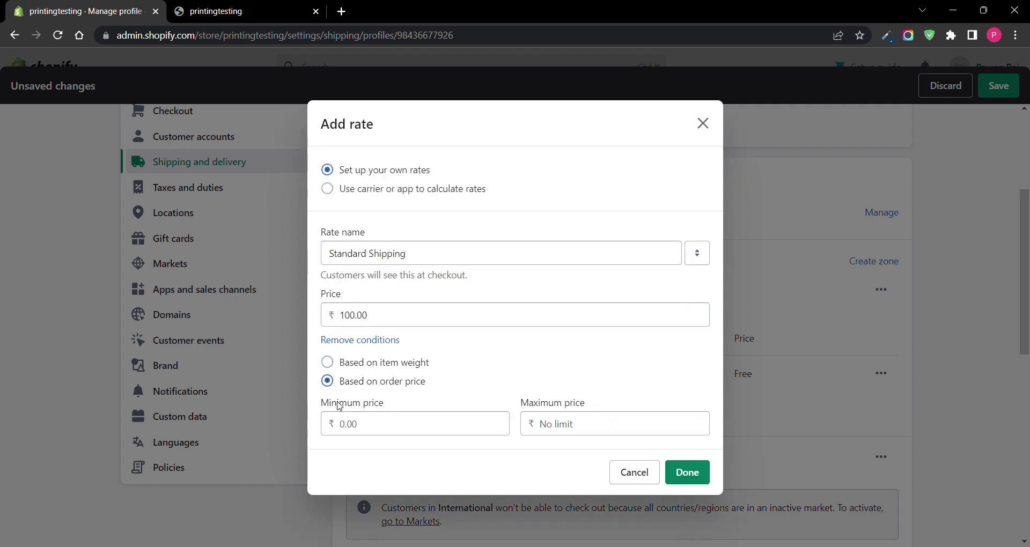
left_click(344, 424)
type("0")
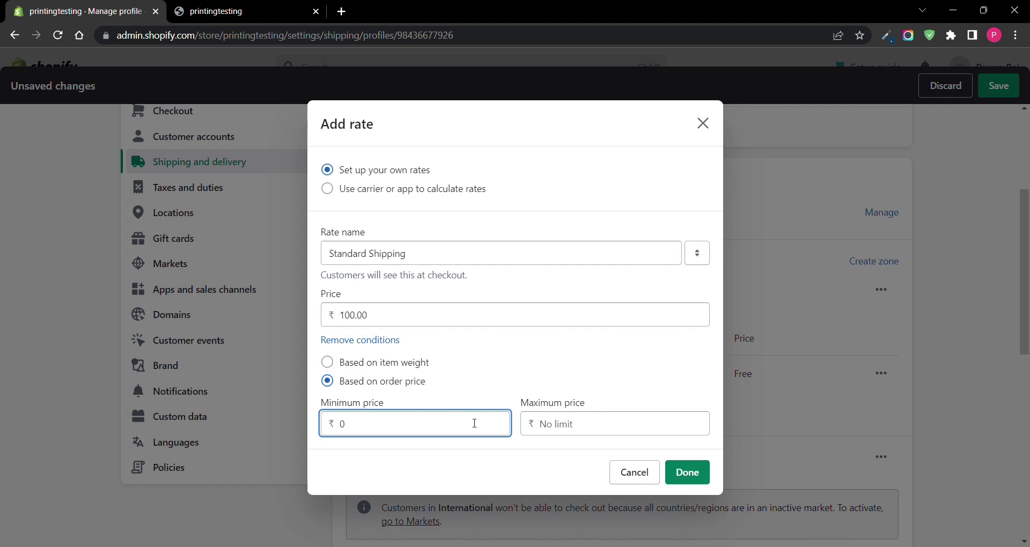
left_click(611, 432)
type("49")
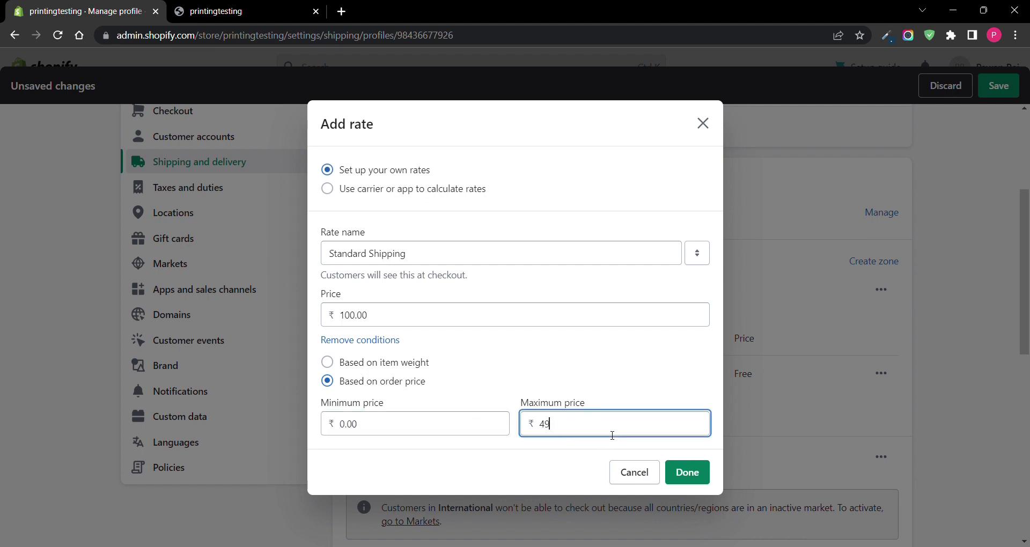
type("9")
left_click(698, 470)
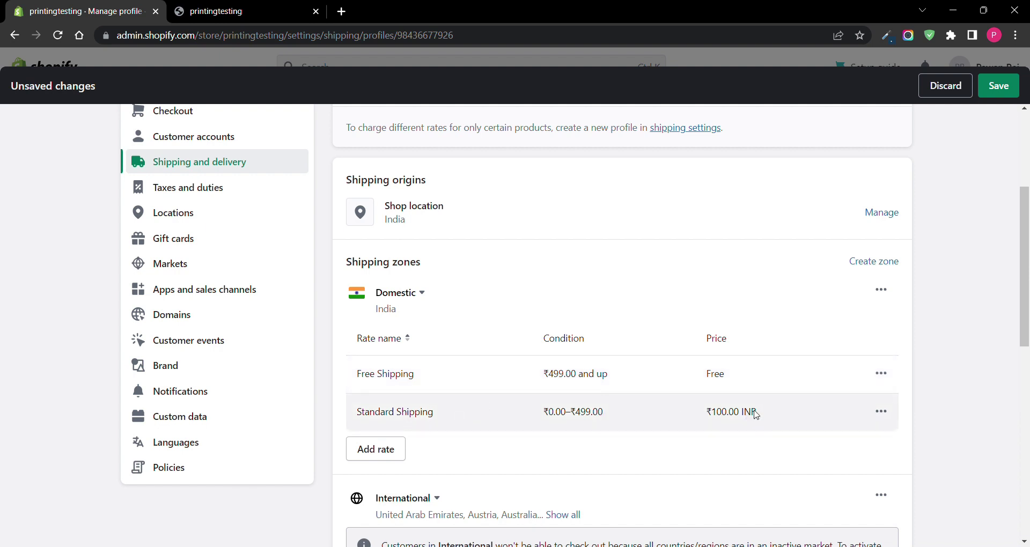
Change Standard Shipping's maximum order price from 499 to 498.
left_click(876, 411)
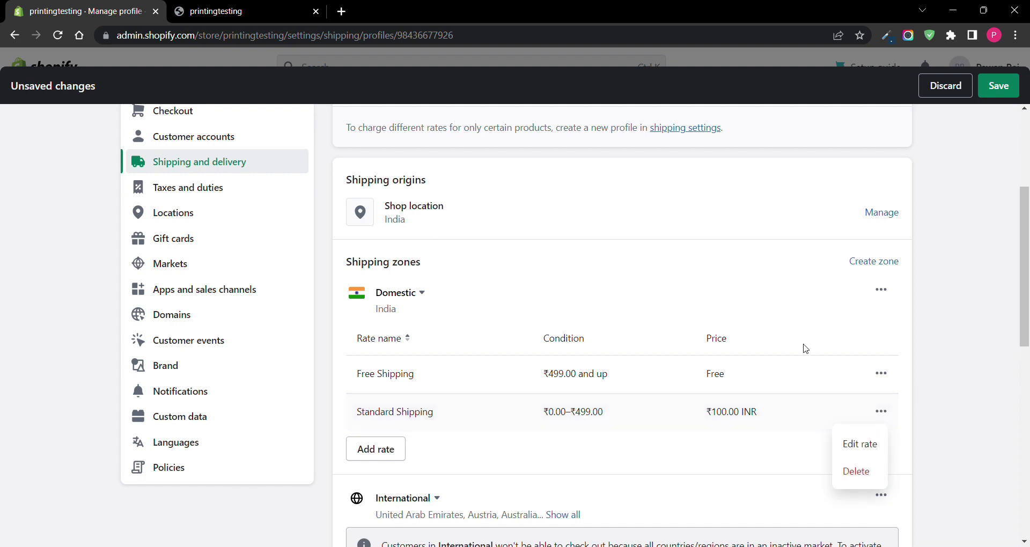
left_click(868, 444)
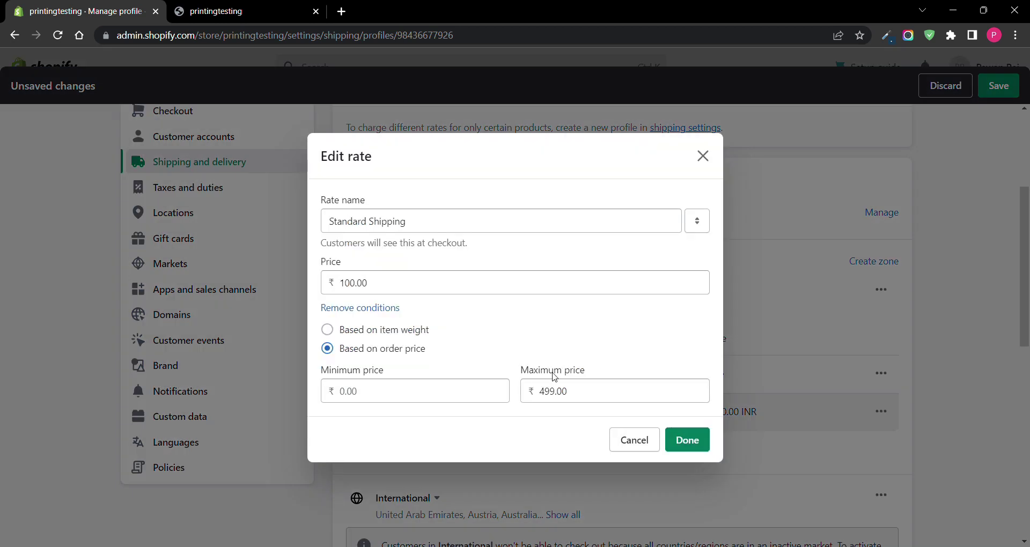
left_click(557, 391)
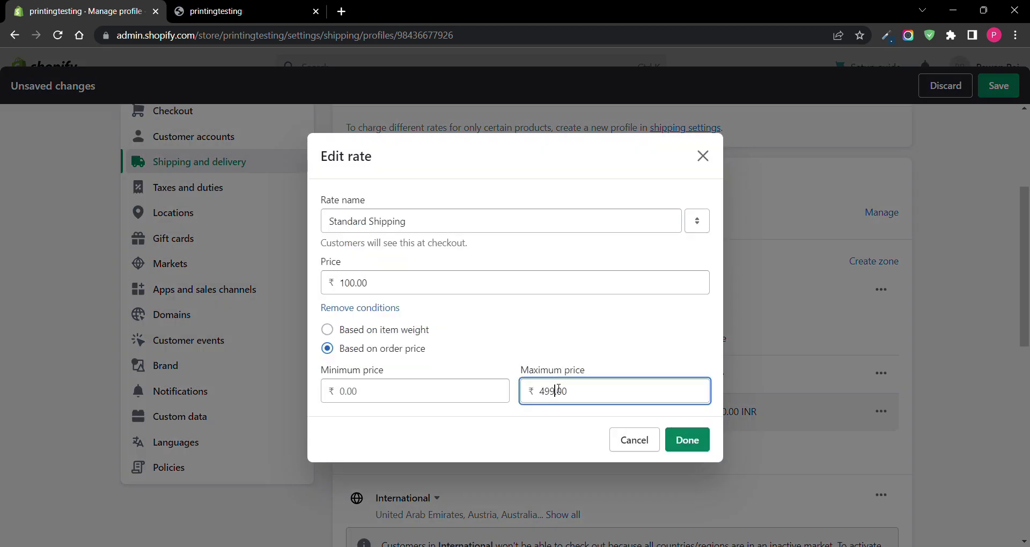
key("BackSpace")
type("8")
left_click(691, 444)
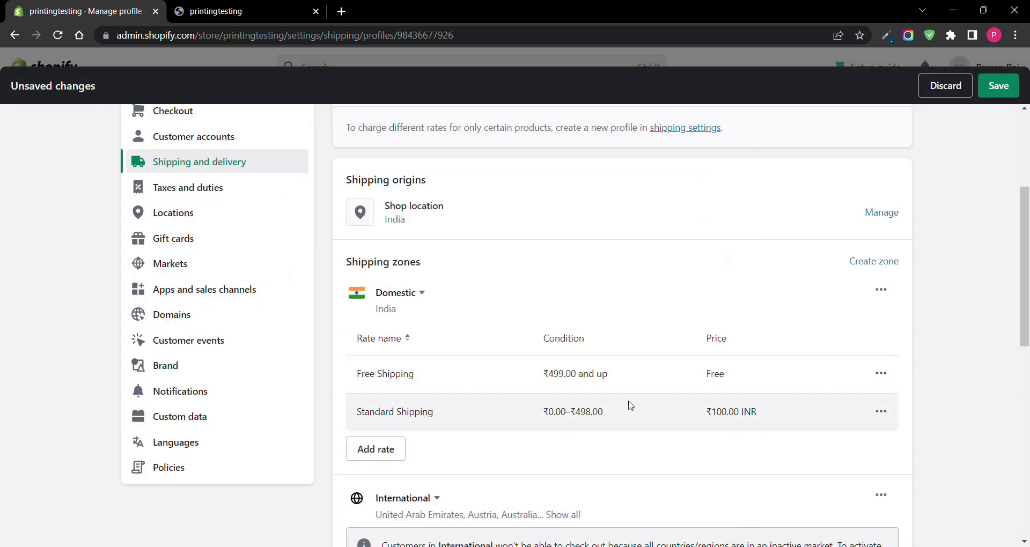
Save the shipping profile and return to the Online Store.
scroll(630, 406, "up", 2)
left_click(999, 89)
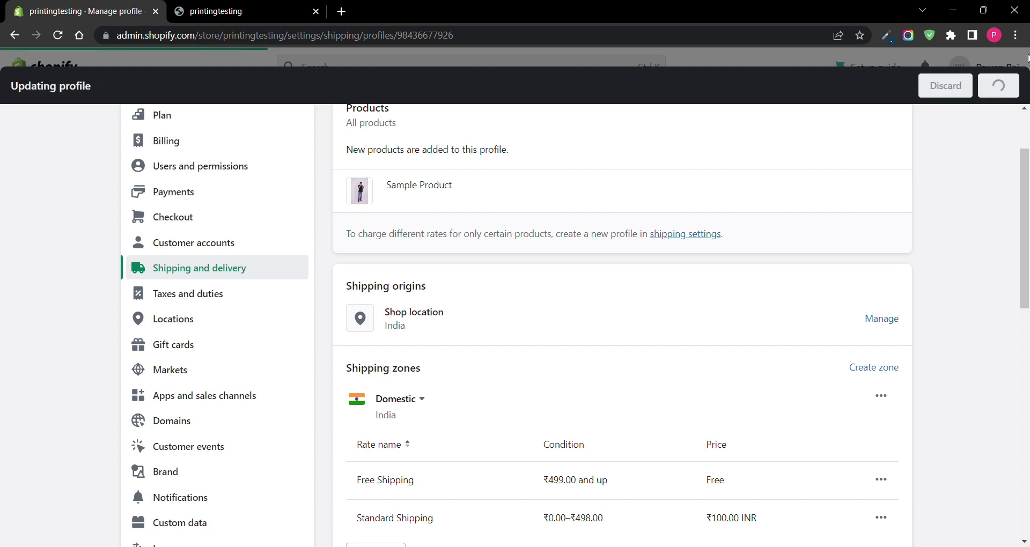
left_click(1015, 86)
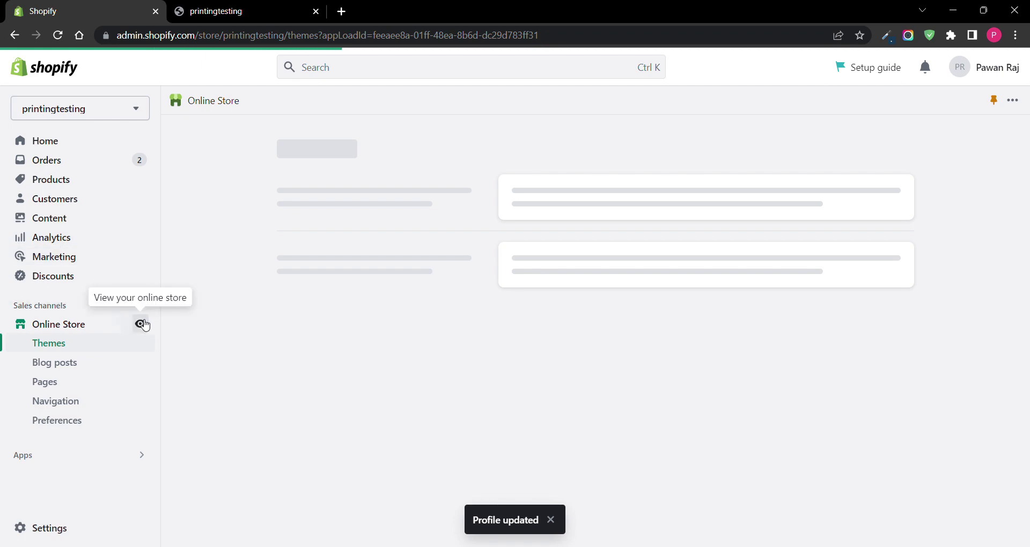
Open the live storefront and buy the Sample Product directly.
left_click(141, 323)
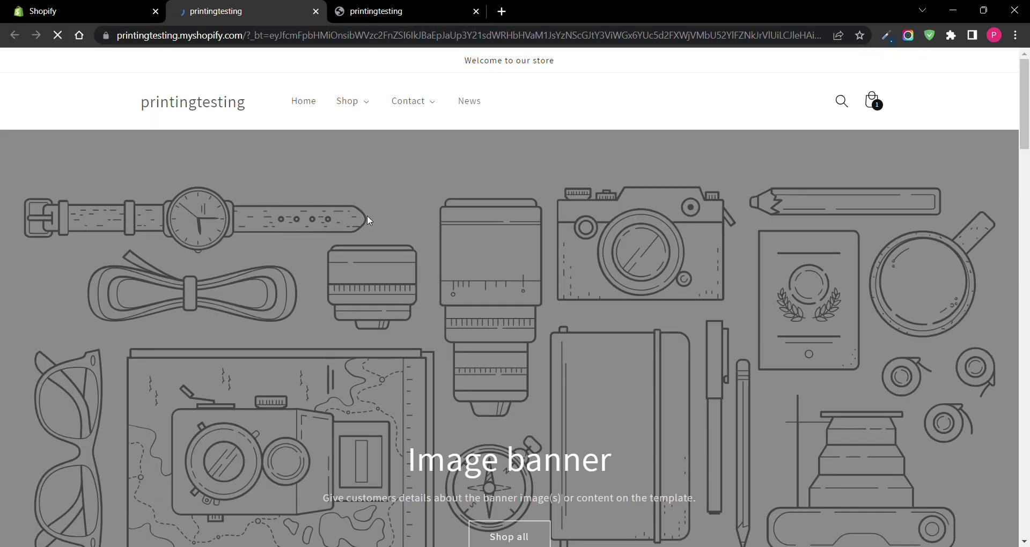
scroll(367, 215, "down", 10)
left_click(265, 376)
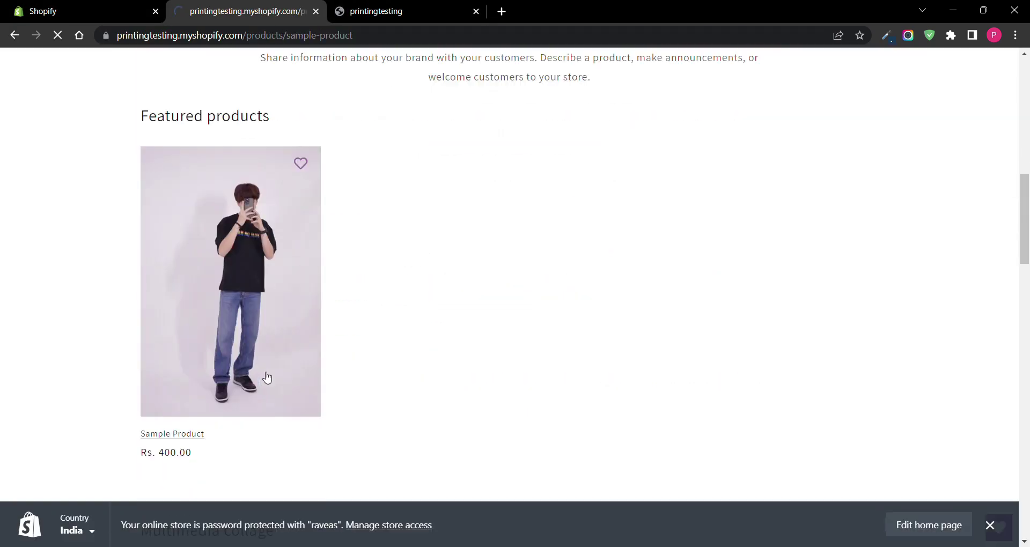
scroll(644, 306, "down", 1)
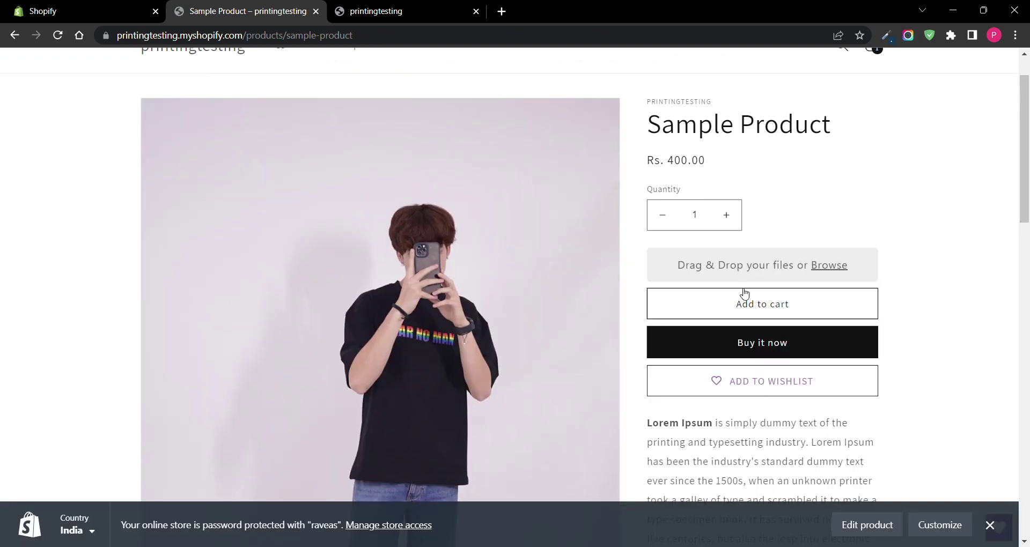
left_click(759, 350)
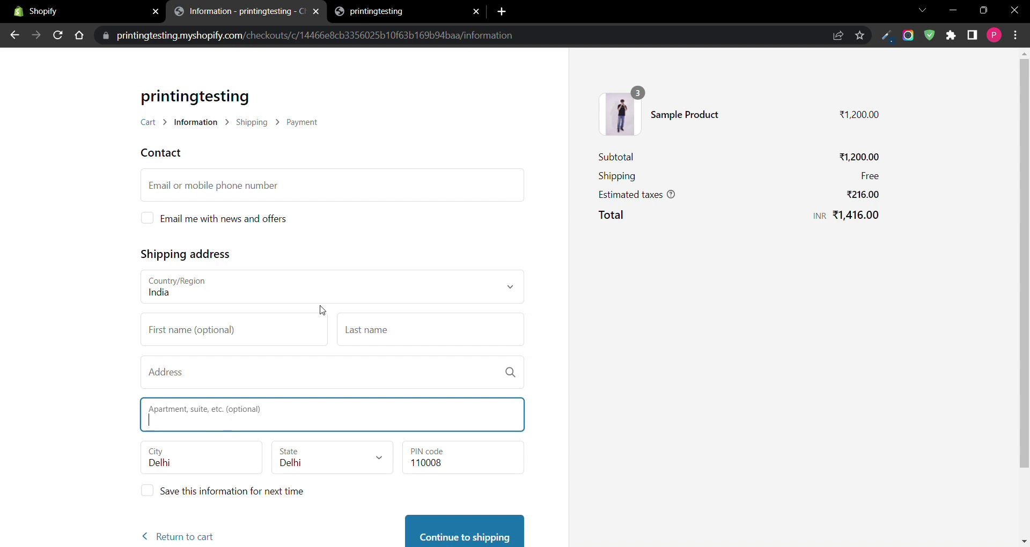
Enter the contact phone number and first name at checkout.
left_click(273, 199)
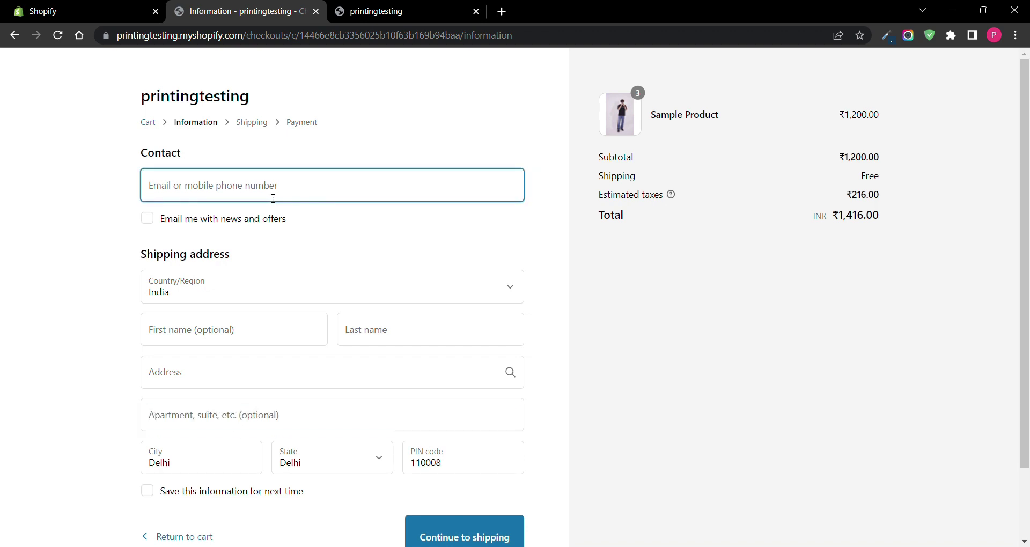
left_click(383, 148)
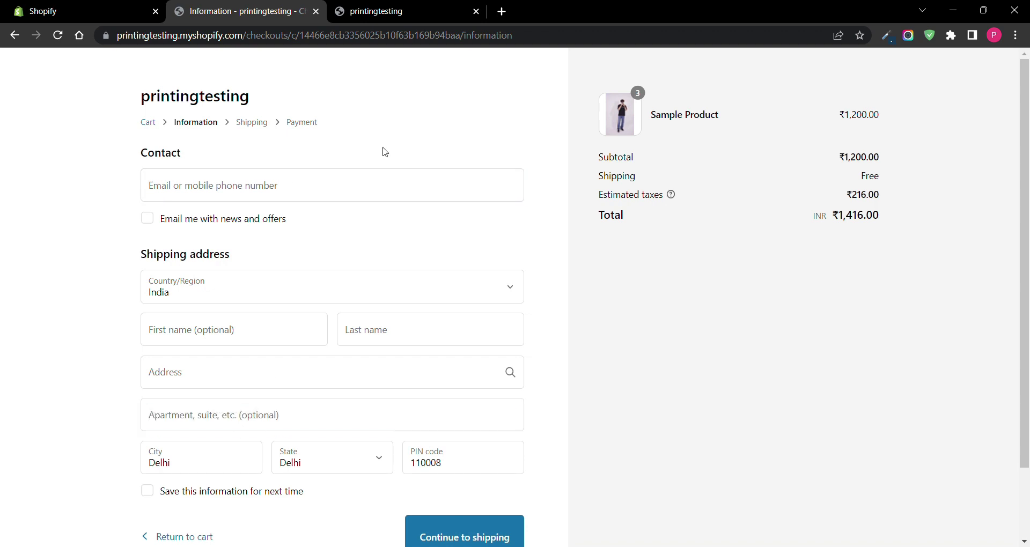
left_click(432, 196)
type("123")
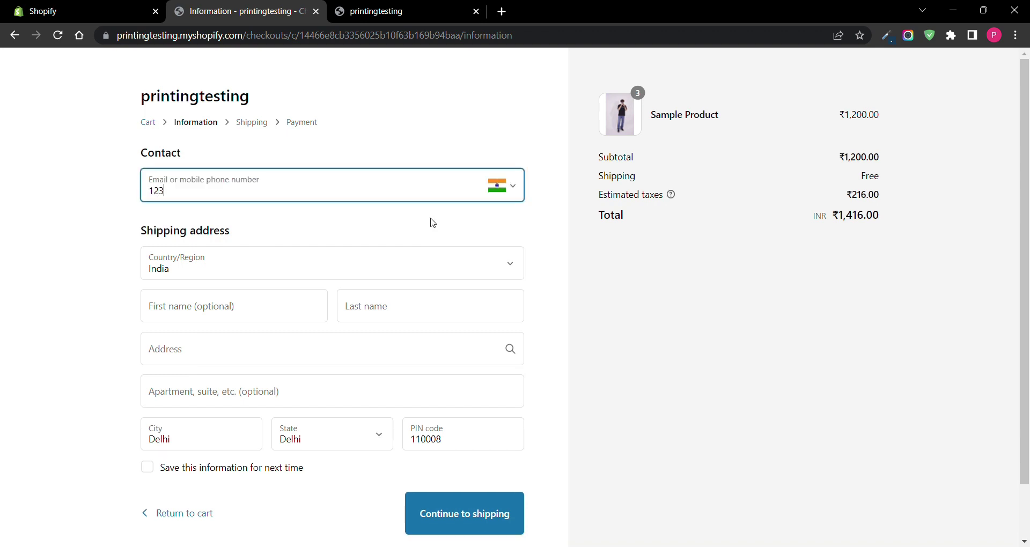
type("4 567 890")
left_click(283, 307)
type("Test")
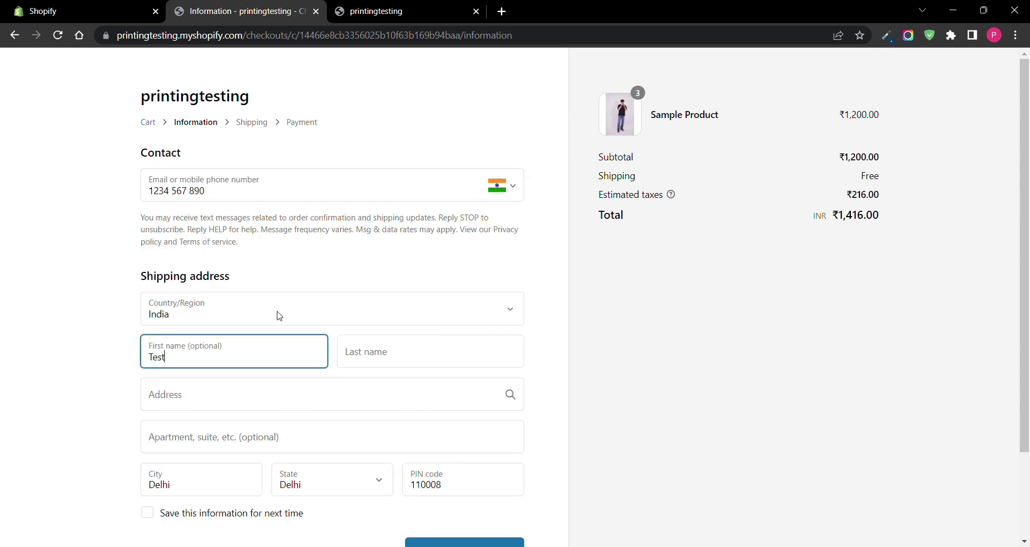
type("ing")
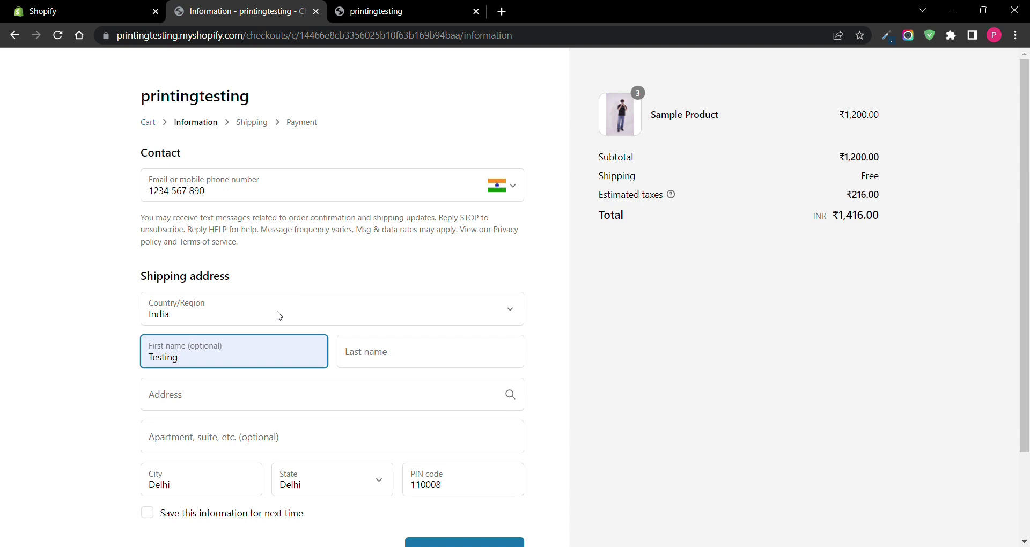
Fill in the street address, city and last name, then continue to shipping.
left_click(272, 397)
type("T")
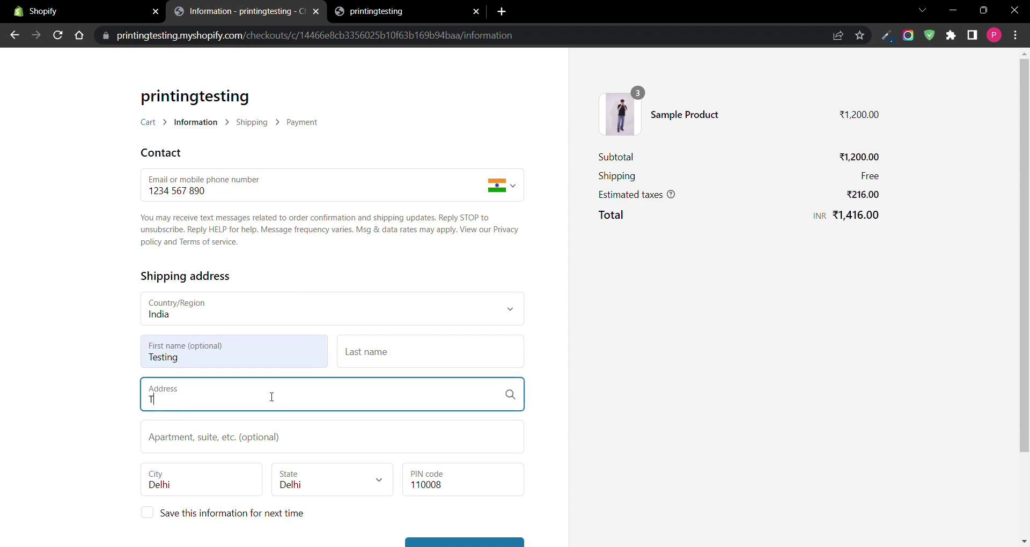
left_click(214, 454)
left_click(207, 485)
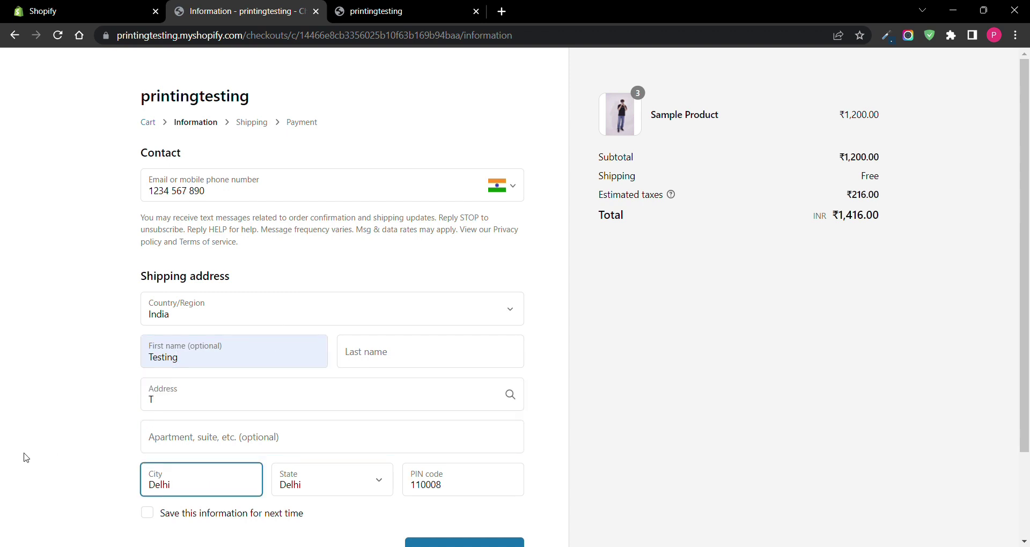
left_click(24, 456)
scroll(25, 458, "down", 2)
left_click(457, 454)
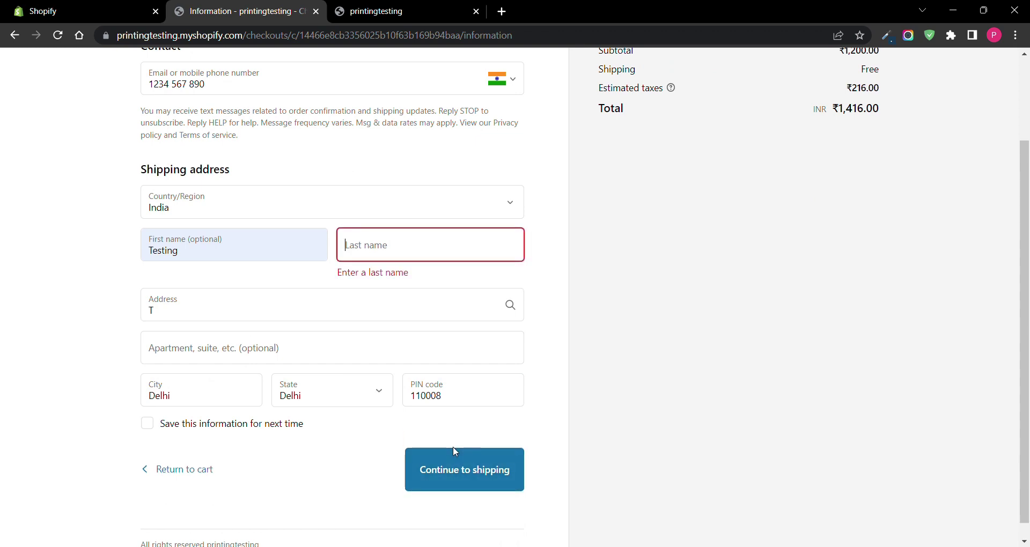
left_click(373, 234)
type("1")
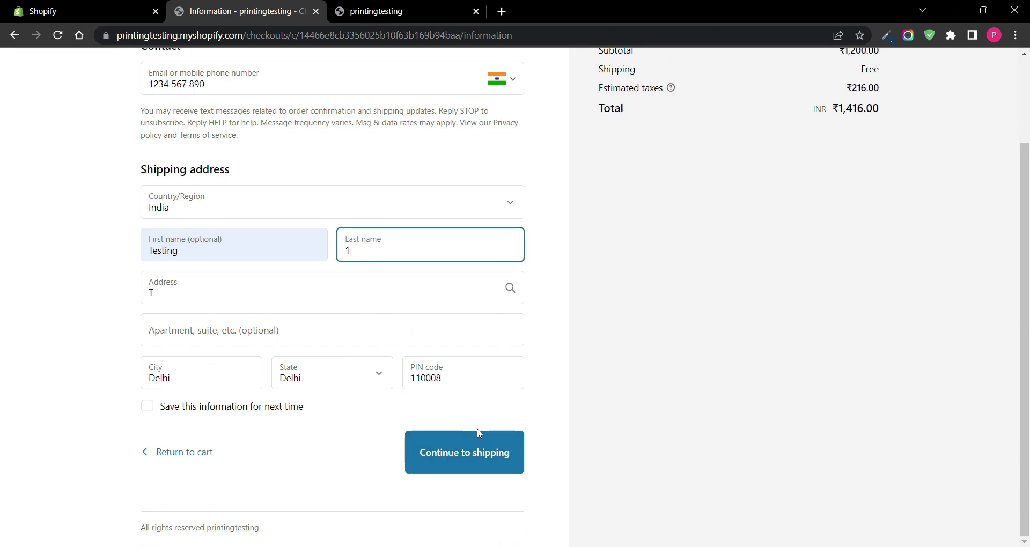
left_click(478, 445)
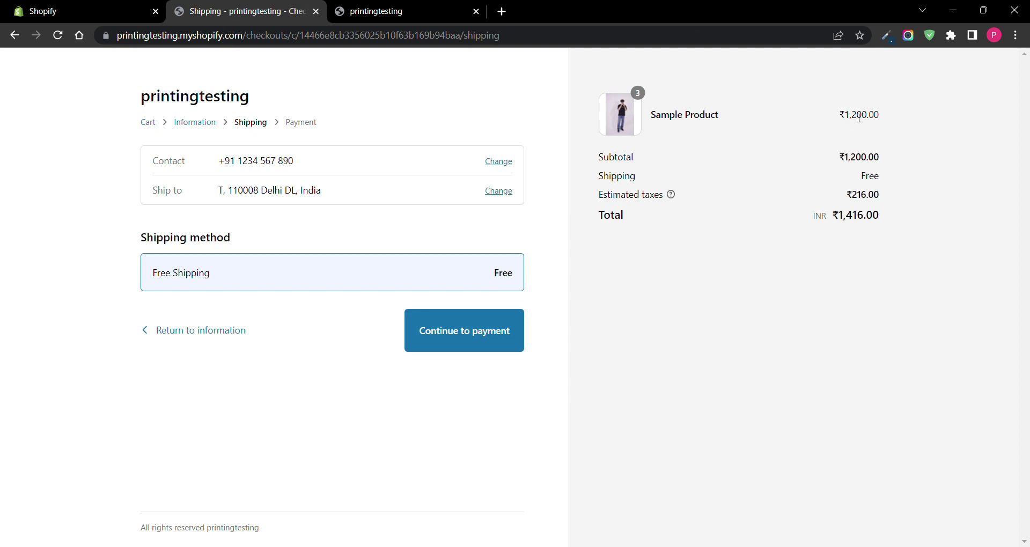
Verify the ₹1,200.00 order gets Free Shipping, then return to the cart.
left_click_drag(849, 116, 890, 115)
left_click(148, 123)
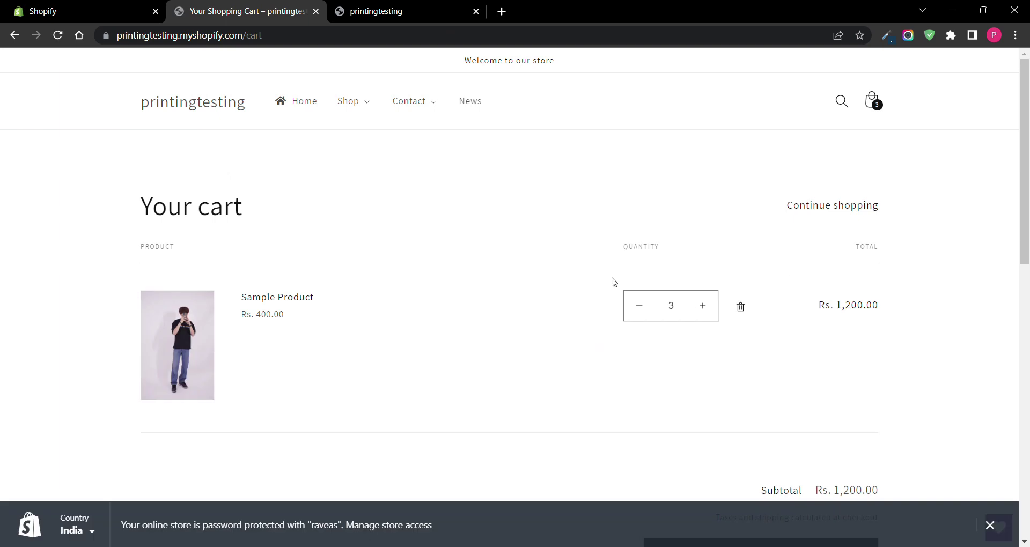
Reduce the cart to one Sample Product and confirm ₹100.00 Standard Shipping at checkout.
left_click(655, 305)
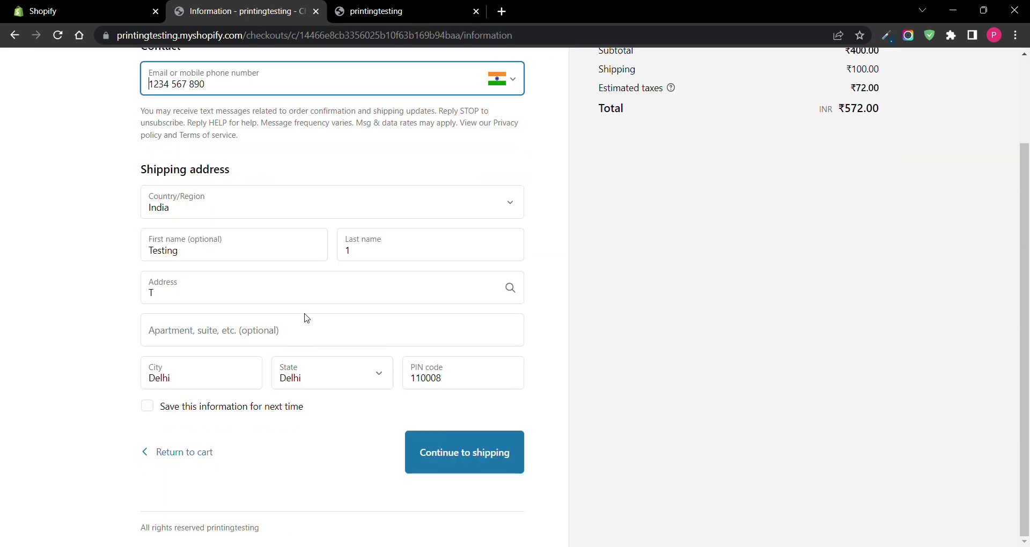
left_click(471, 455)
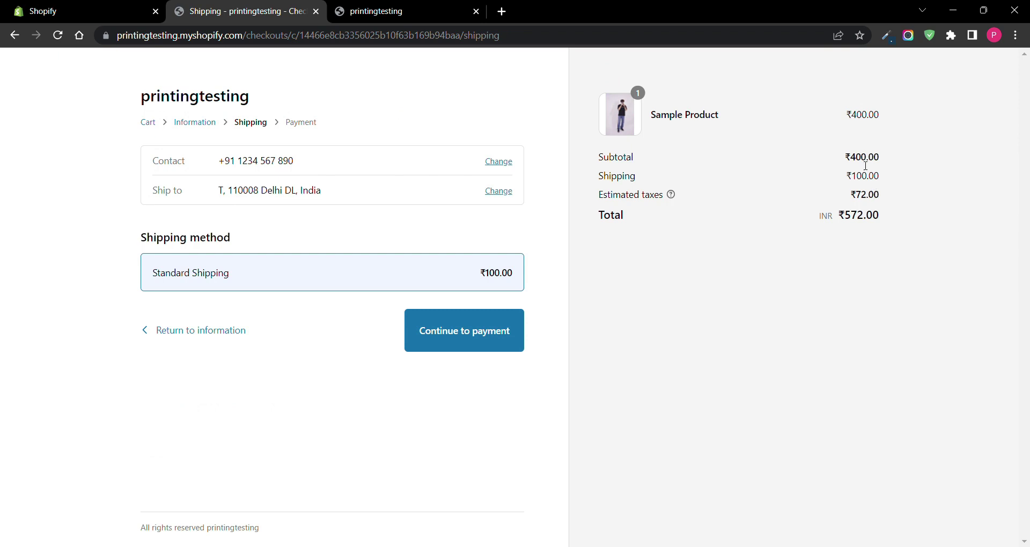
left_click_drag(853, 176, 883, 176)
left_click(839, 233)
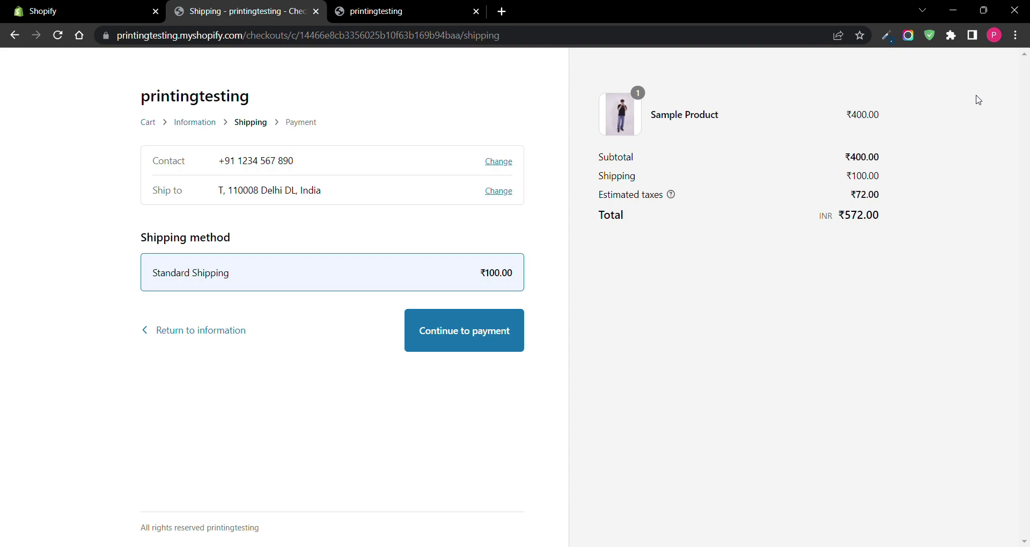